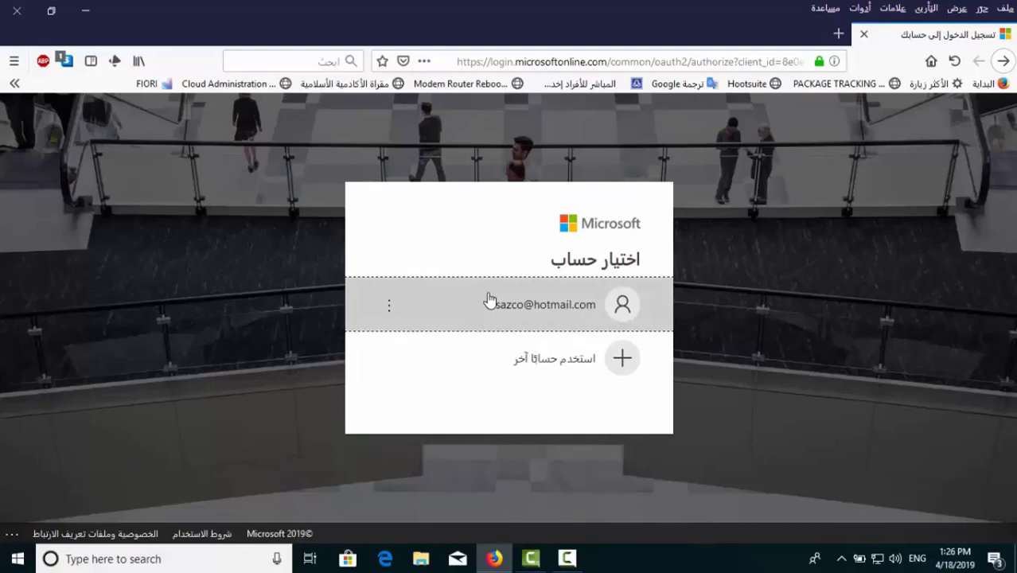
Sign in with the listed Microsoft account's password and decline staying signed in
{"action": "left_click", "coordinate": [547, 313]}
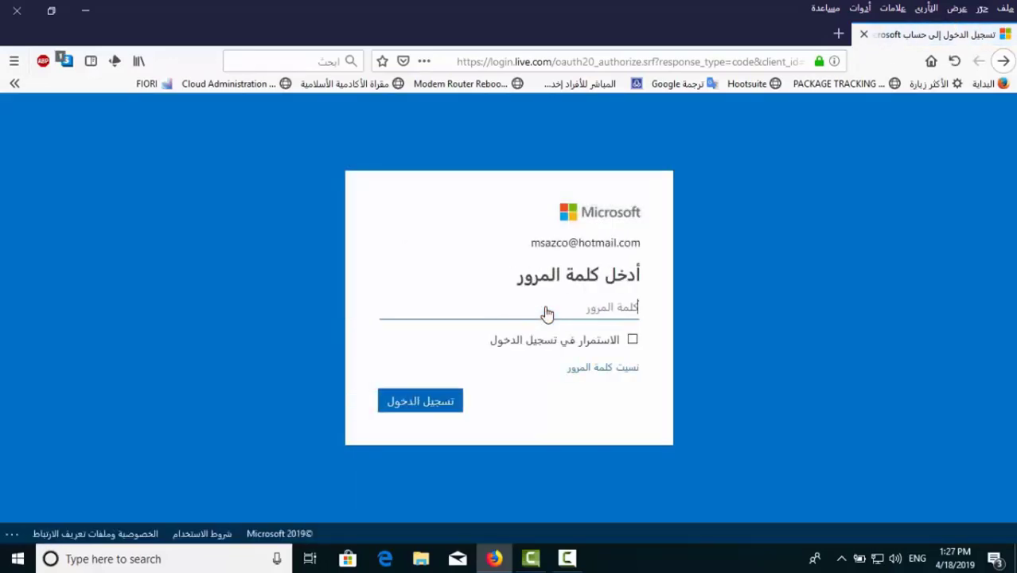
{"action": "type", "text": "••"}
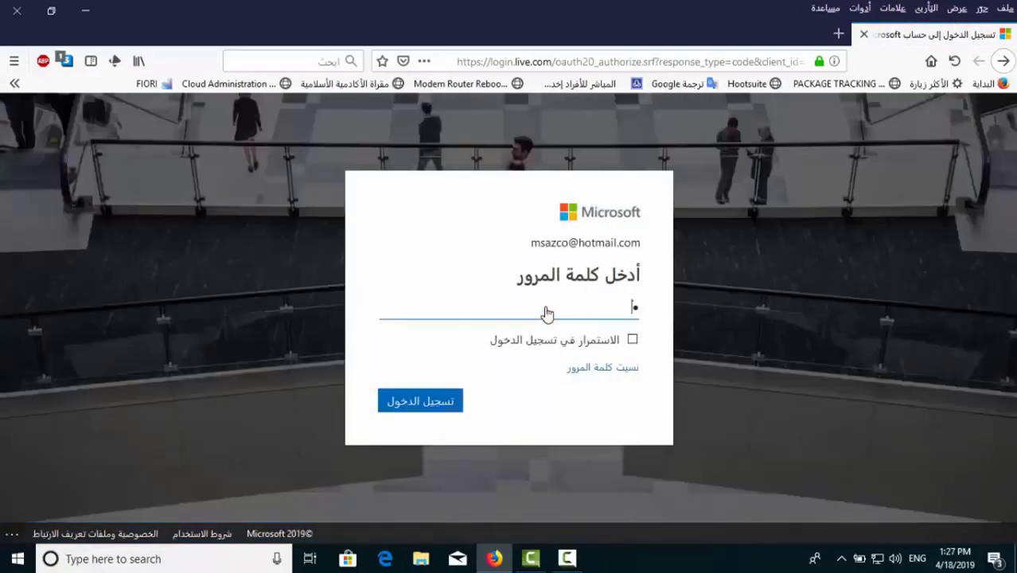
{"action": "type", "text": "••••••"}
{"action": "key", "text": "Return"}
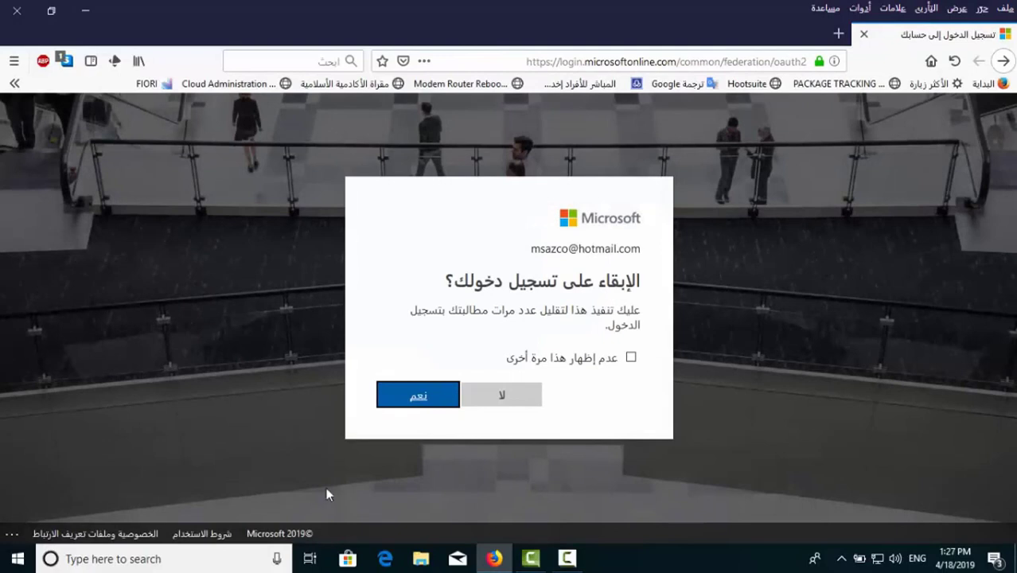
{"action": "left_click", "coordinate": [509, 398]}
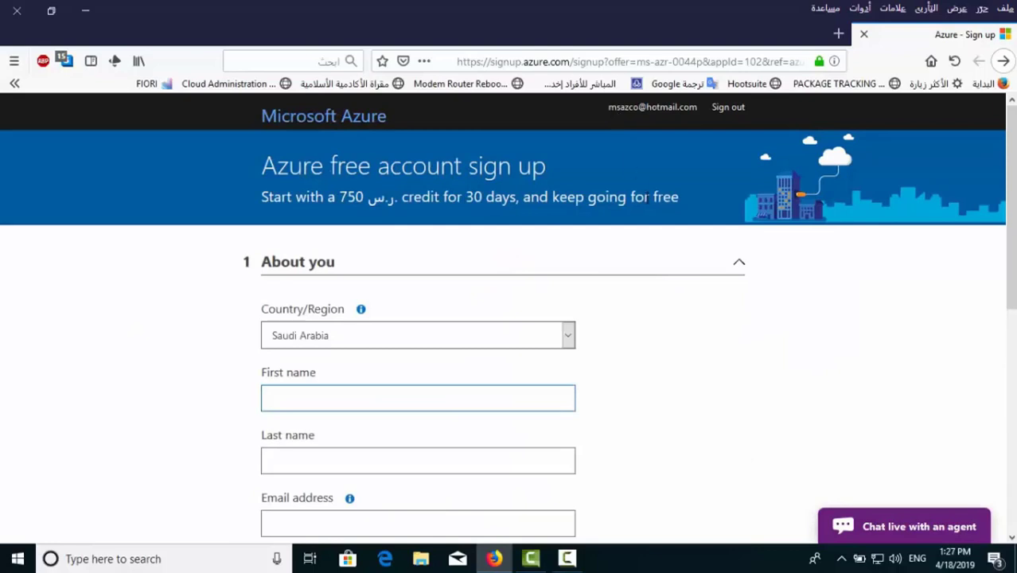
Enter the user's first name and last name in the About you section
{"action": "scroll", "coordinate": [641, 222], "scroll_direction": "down", "scroll_amount": 2}
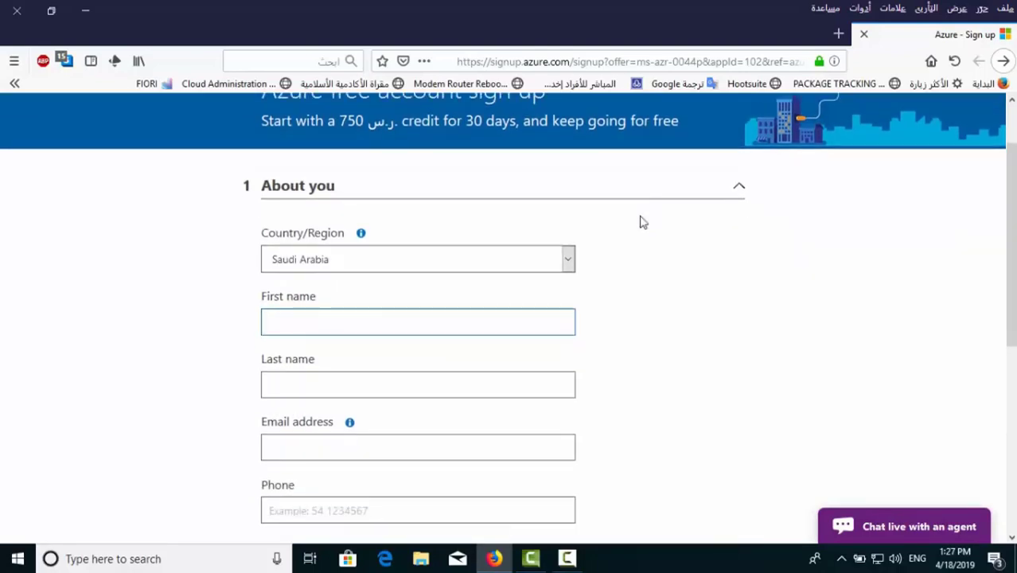
{"action": "scroll", "coordinate": [642, 221], "scroll_direction": "up", "scroll_amount": 2}
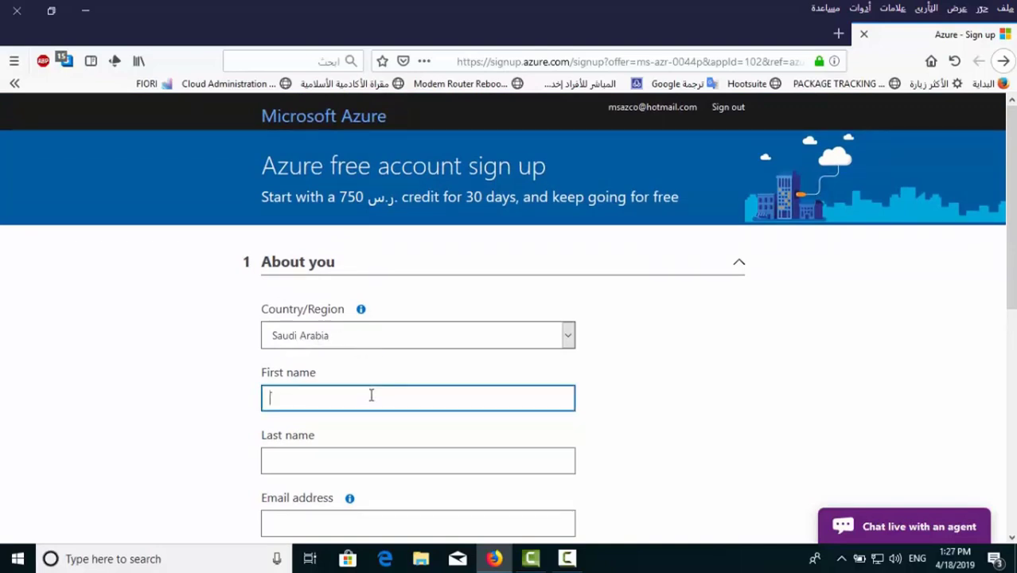
{"action": "scroll", "coordinate": [371, 395], "scroll_direction": "down", "scroll_amount": 3}
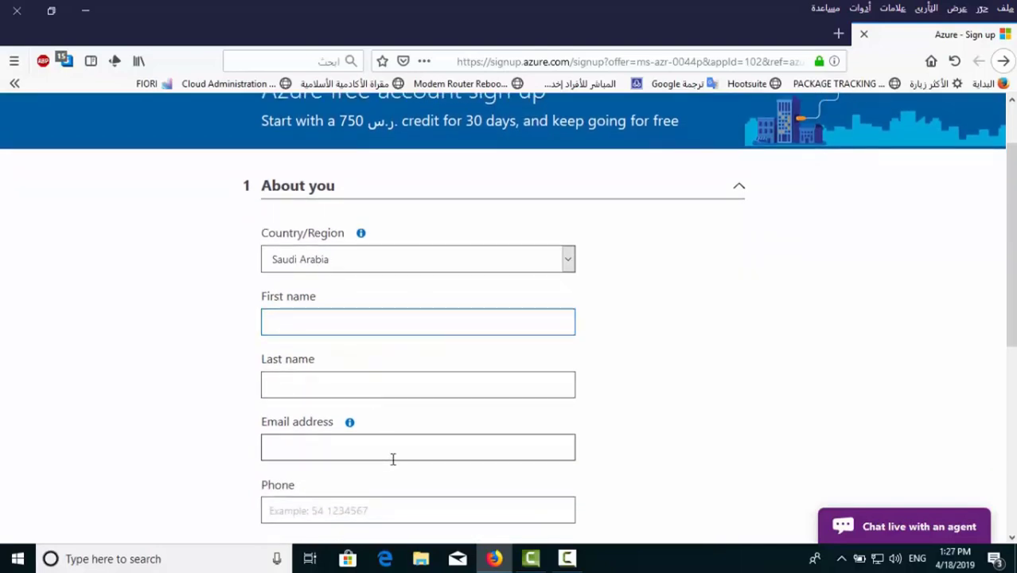
{"action": "scroll", "coordinate": [374, 442], "scroll_direction": "up", "scroll_amount": 3}
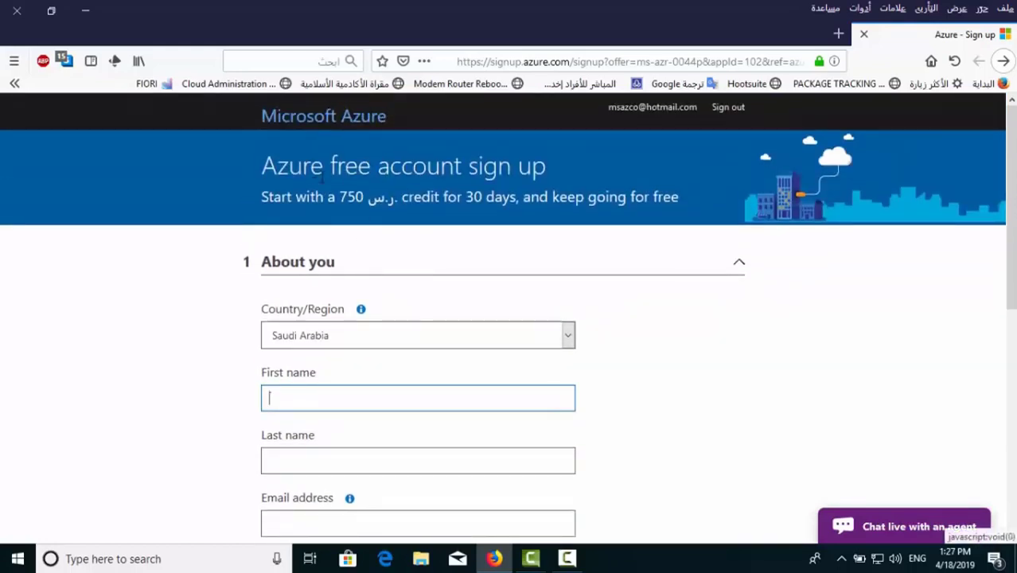
{"action": "scroll", "coordinate": [322, 371], "scroll_direction": "down", "scroll_amount": 5}
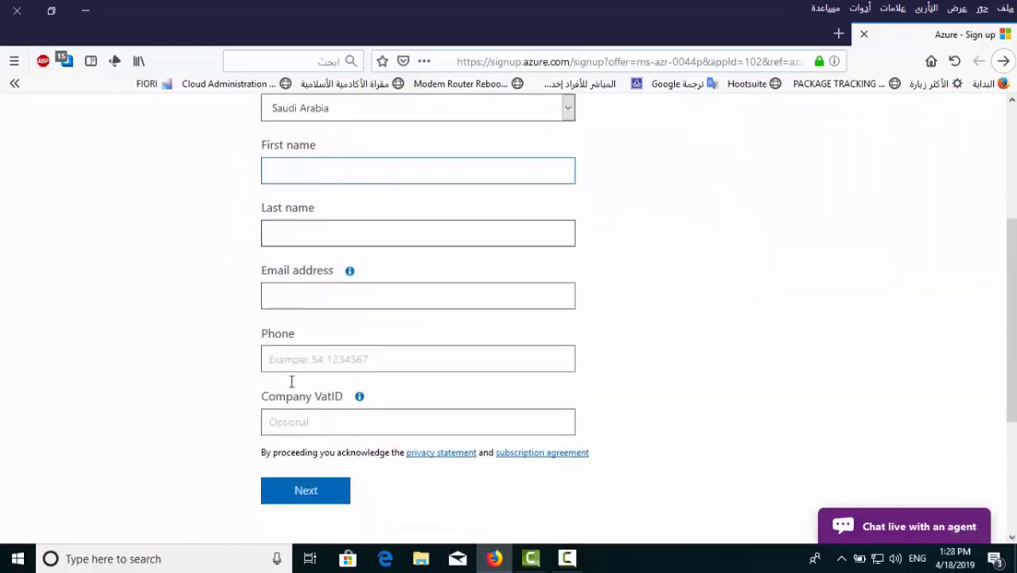
{"action": "scroll", "coordinate": [413, 320], "scroll_direction": "up", "scroll_amount": 4}
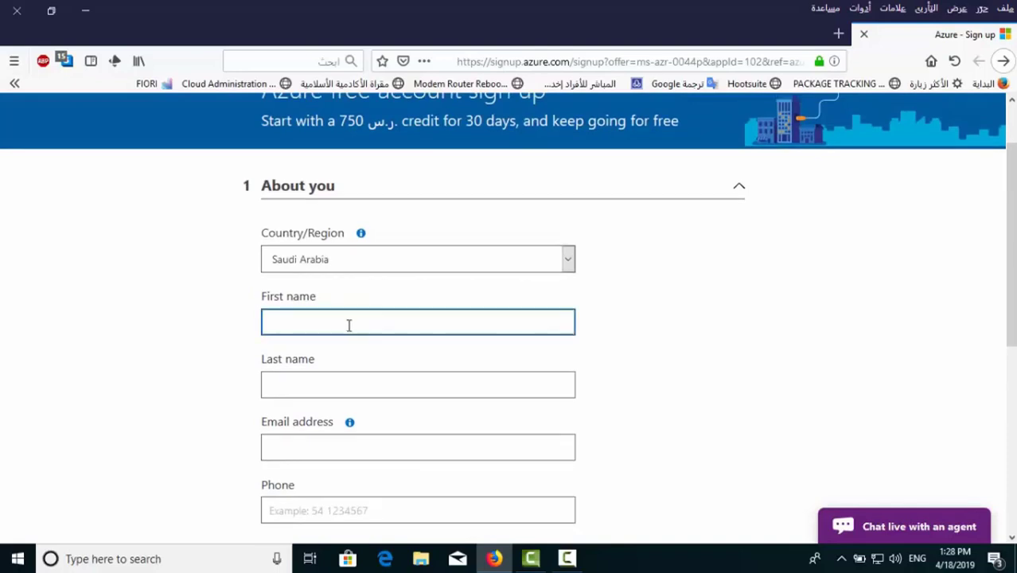
{"action": "key", "text": "Tab"}
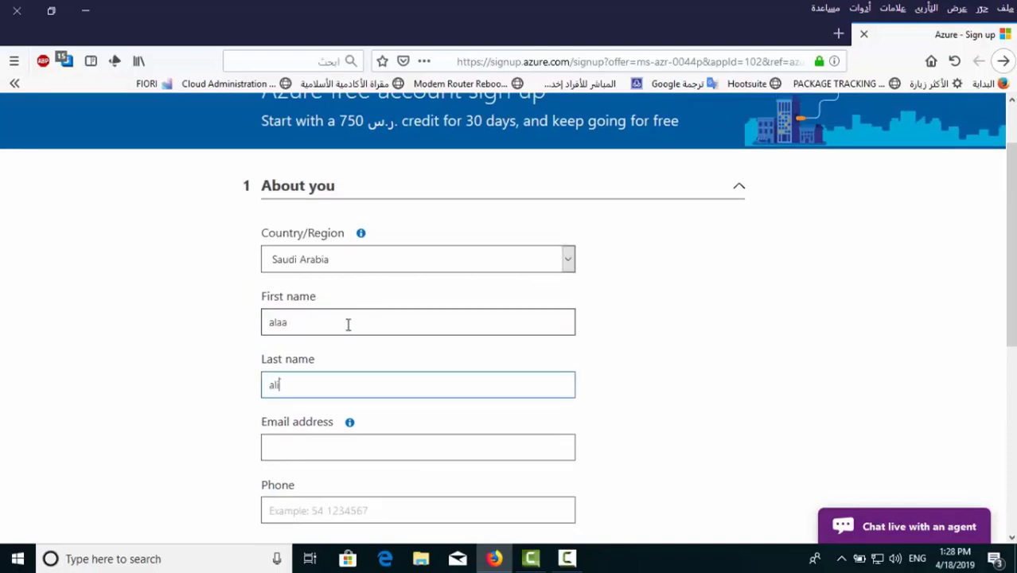
Fill in the contact's e-mail address and view the Company VatID field explanation
{"action": "left_click", "coordinate": [413, 441]}
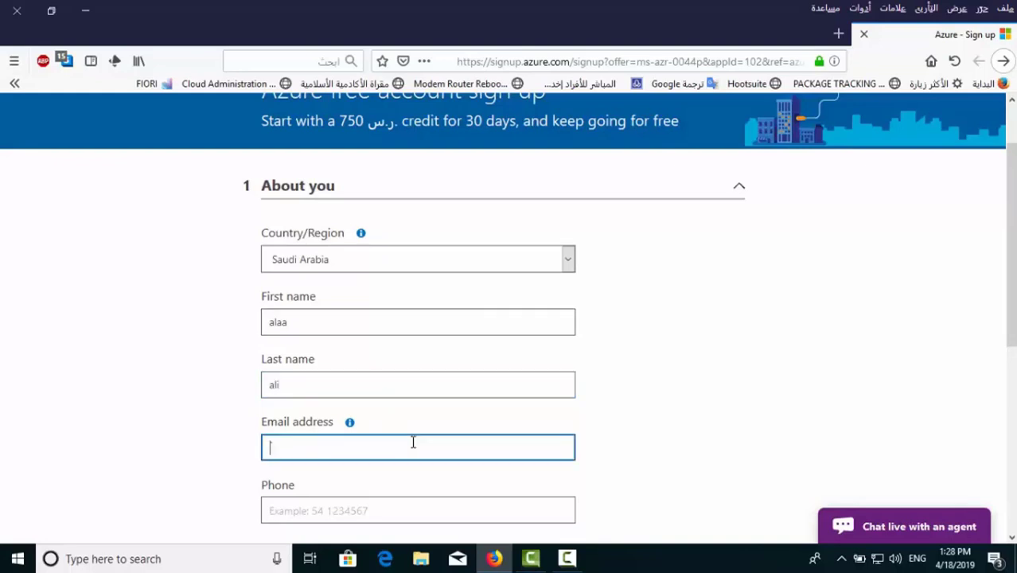
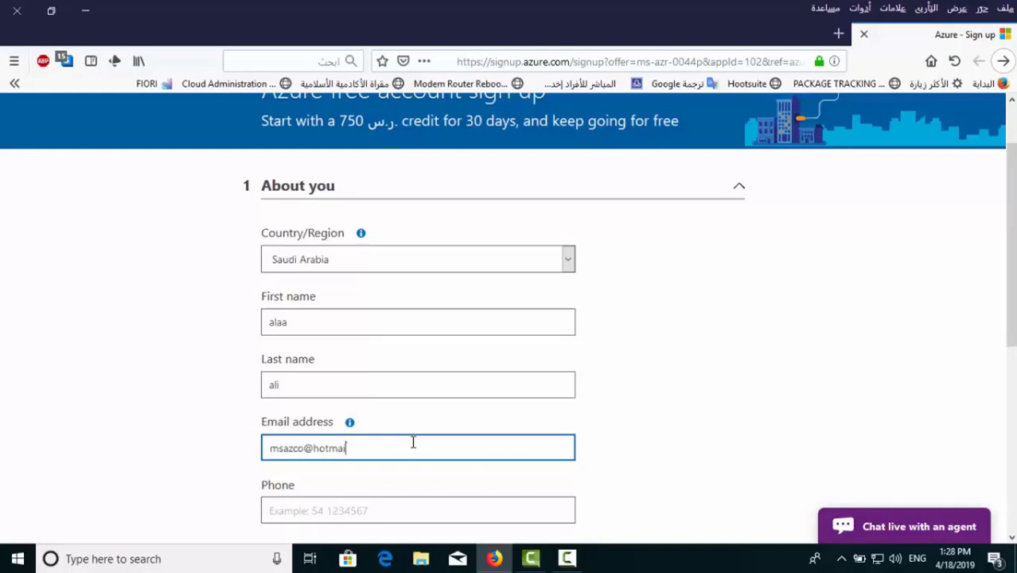
{"action": "key", "text": "Tab"}
{"action": "left_click", "coordinate": [434, 422]}
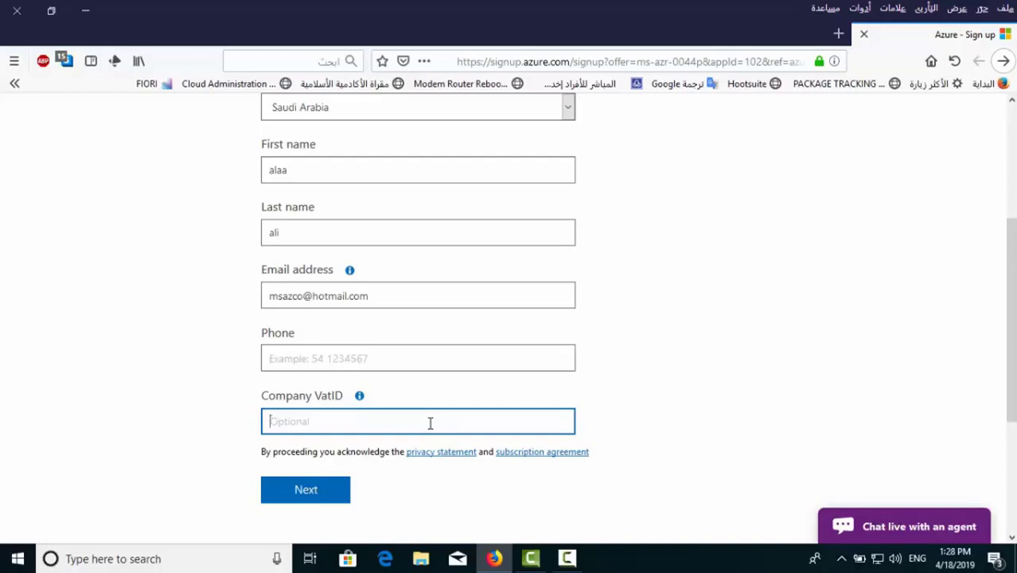
{"action": "left_click", "coordinate": [360, 398]}
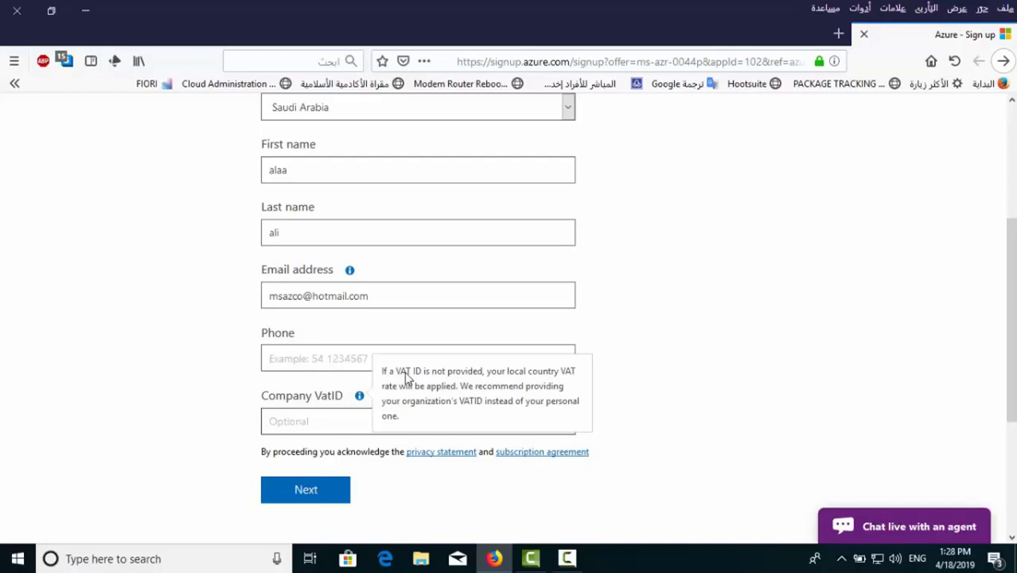
{"action": "left_click", "coordinate": [327, 417]}
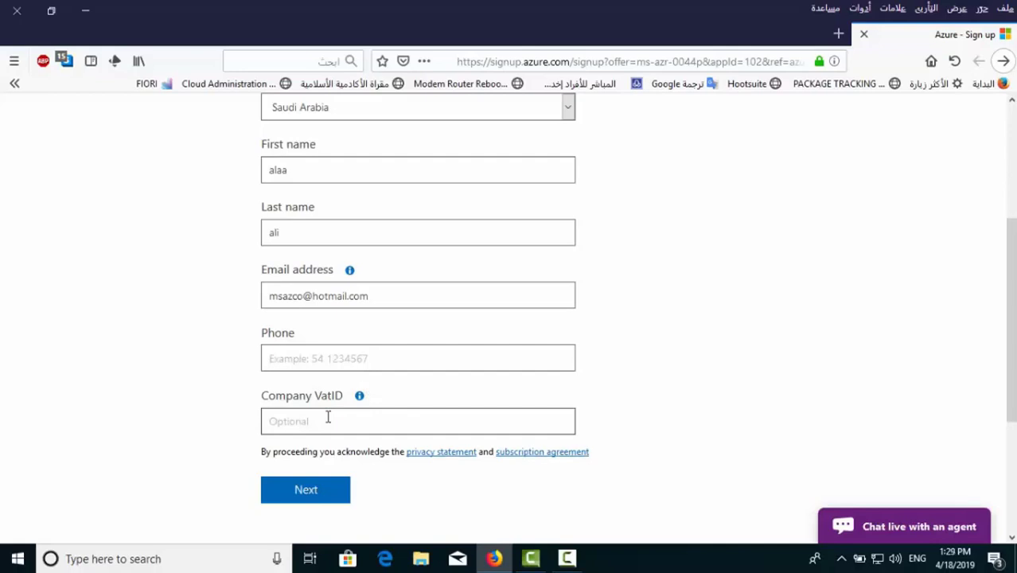
{"action": "scroll", "coordinate": [327, 417], "scroll_direction": "down", "scroll_amount": 2}
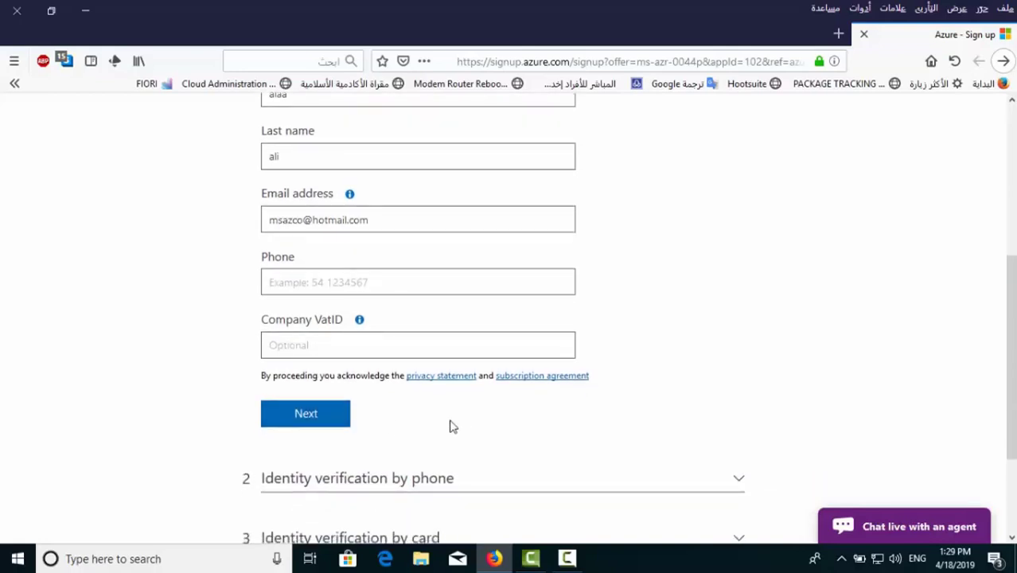
Enter the phone number and submit About you to reach phone verification
{"action": "left_click", "coordinate": [308, 416]}
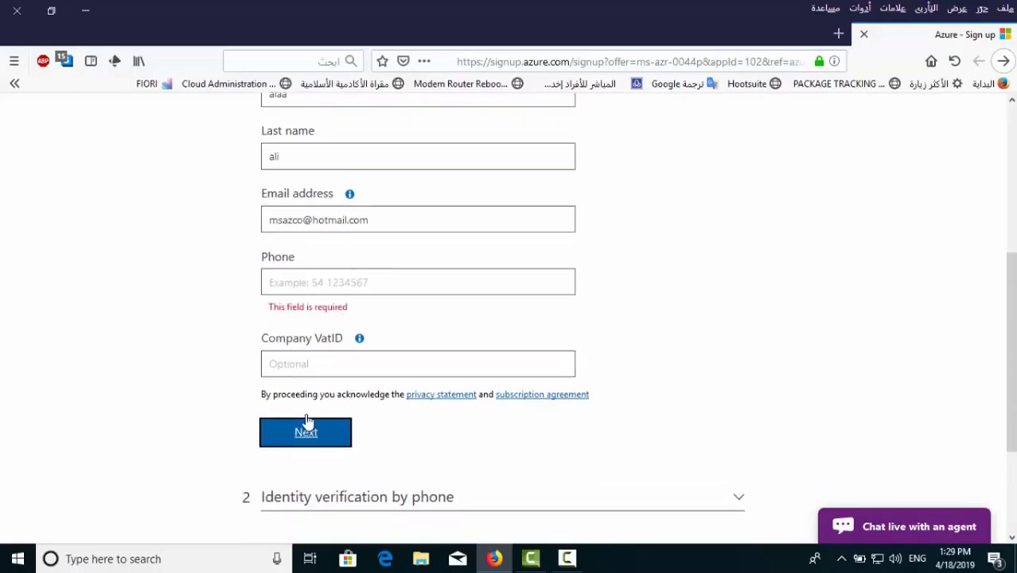
{"action": "left_click", "coordinate": [410, 284]}
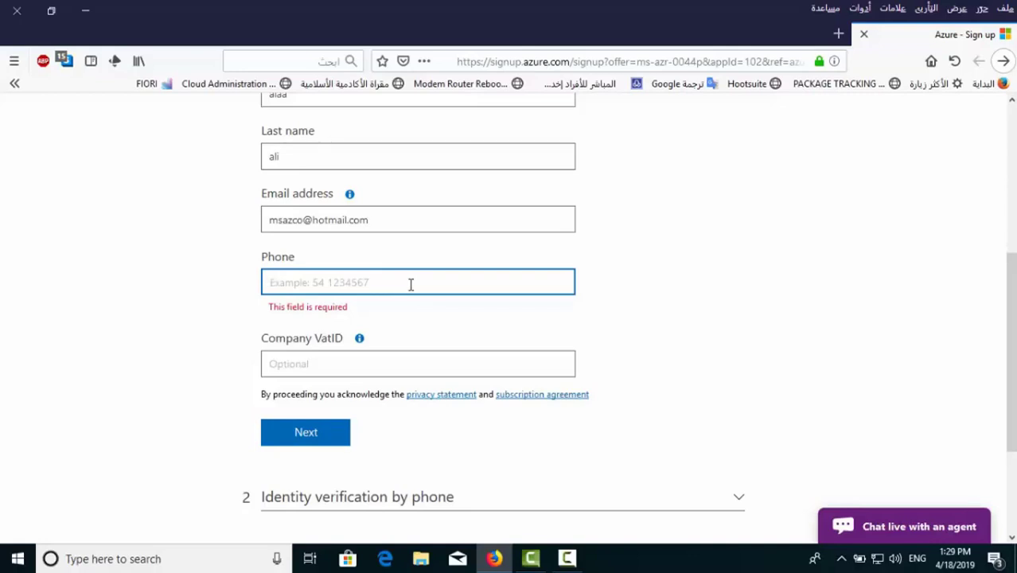
{"action": "type", "text": "0"}
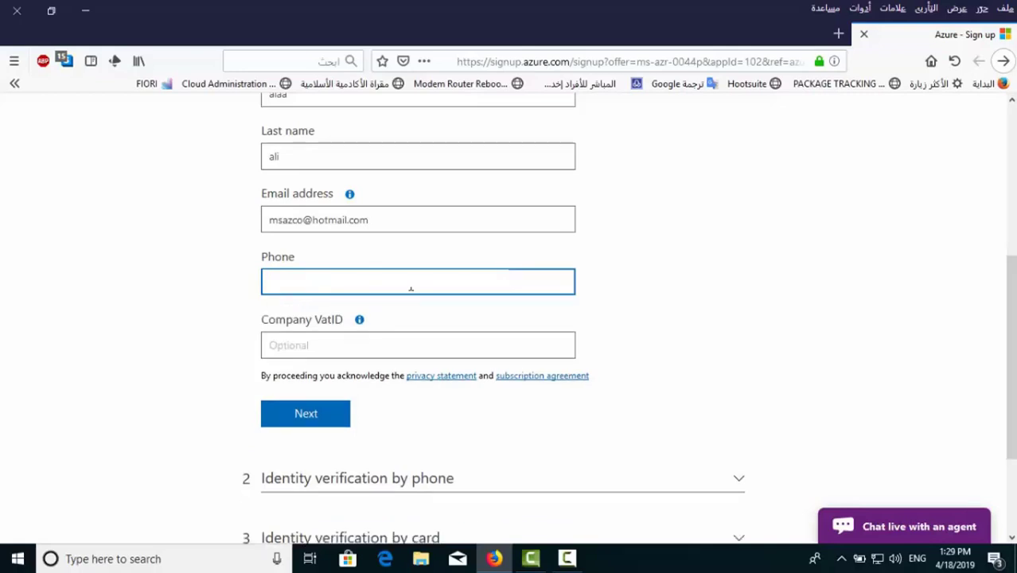
{"action": "left_click", "coordinate": [320, 424]}
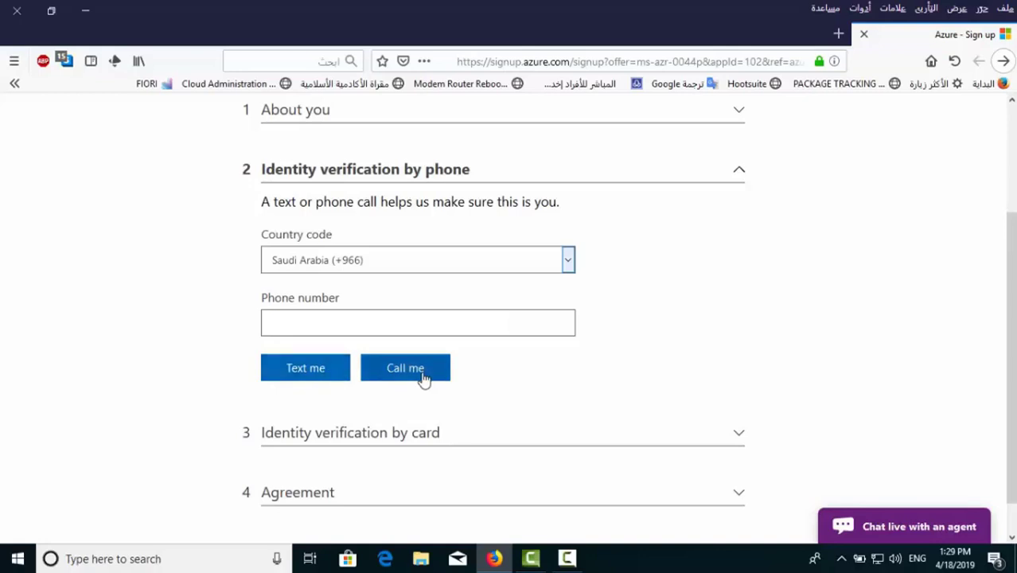
Have the code sent by text, enter the received code and verify it
{"action": "left_click", "coordinate": [310, 376]}
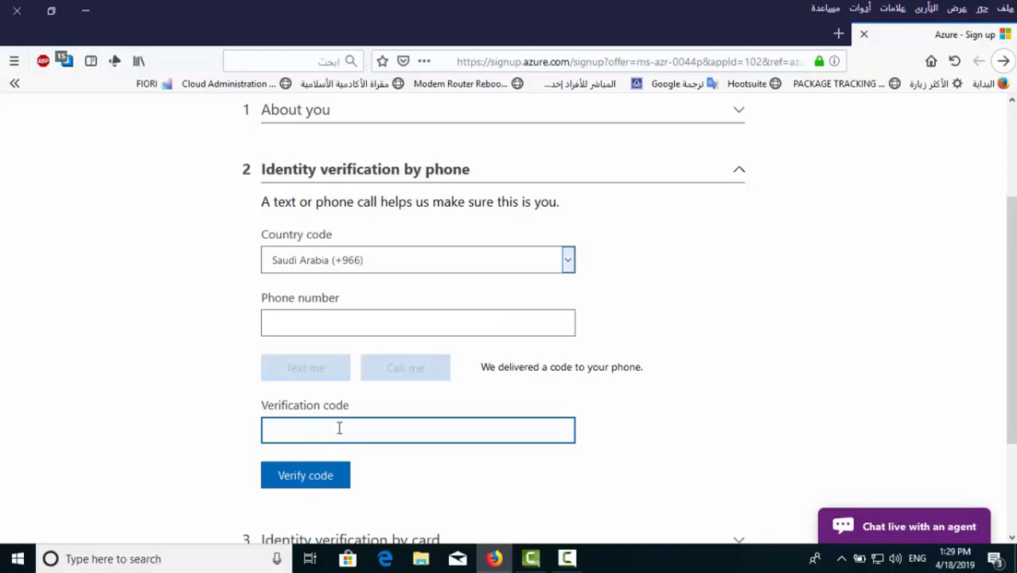
{"action": "left_click", "coordinate": [339, 481]}
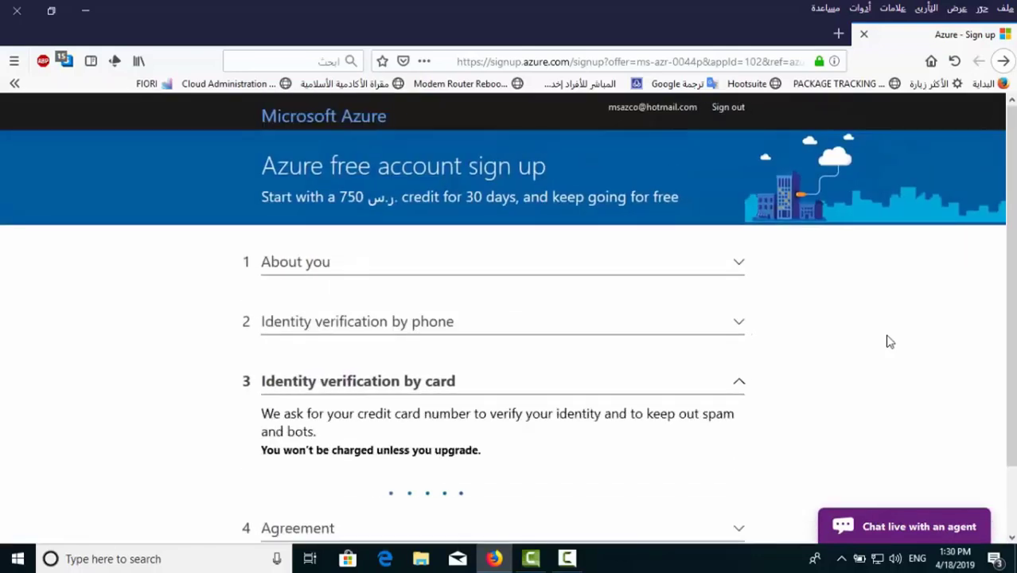
Review the card verification form, briefly highlighting the credit amount in the heading
{"action": "scroll", "coordinate": [890, 341], "scroll_direction": "down", "scroll_amount": 2}
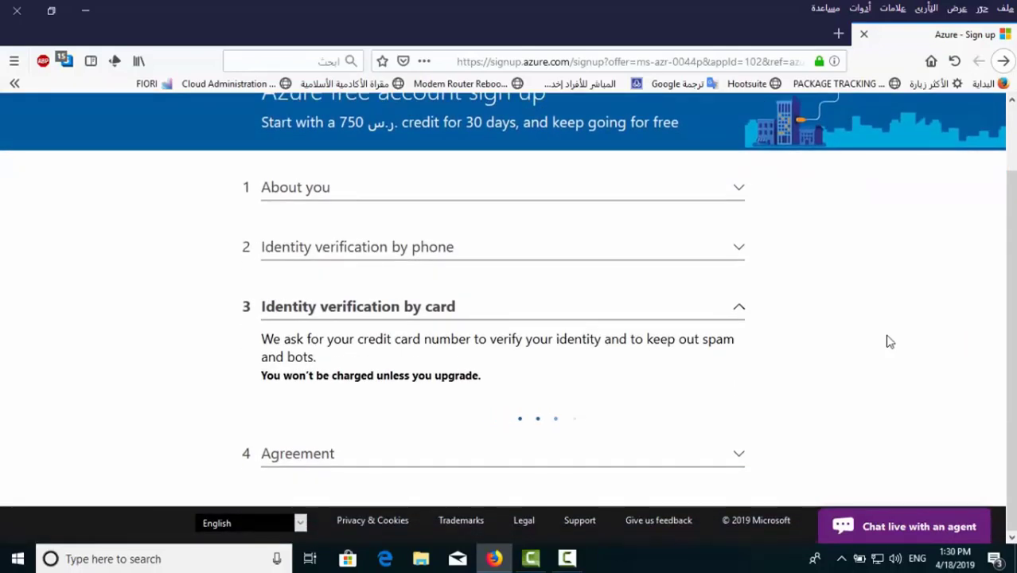
{"action": "scroll", "coordinate": [889, 341], "scroll_direction": "up", "scroll_amount": 2}
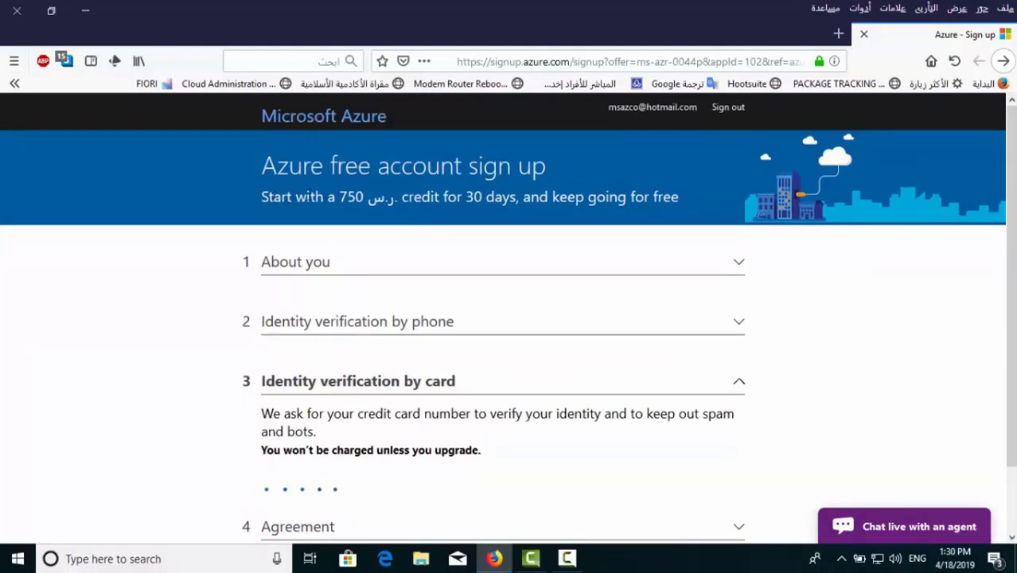
{"action": "left_click_drag", "start_coordinate": [340, 197], "coordinate": [368, 200]}
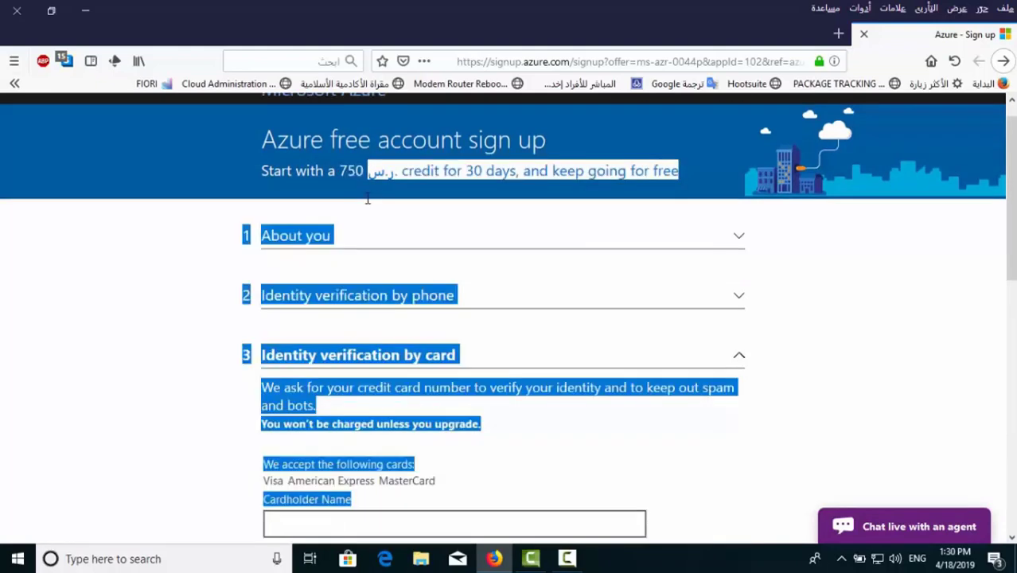
{"action": "left_click", "coordinate": [398, 189]}
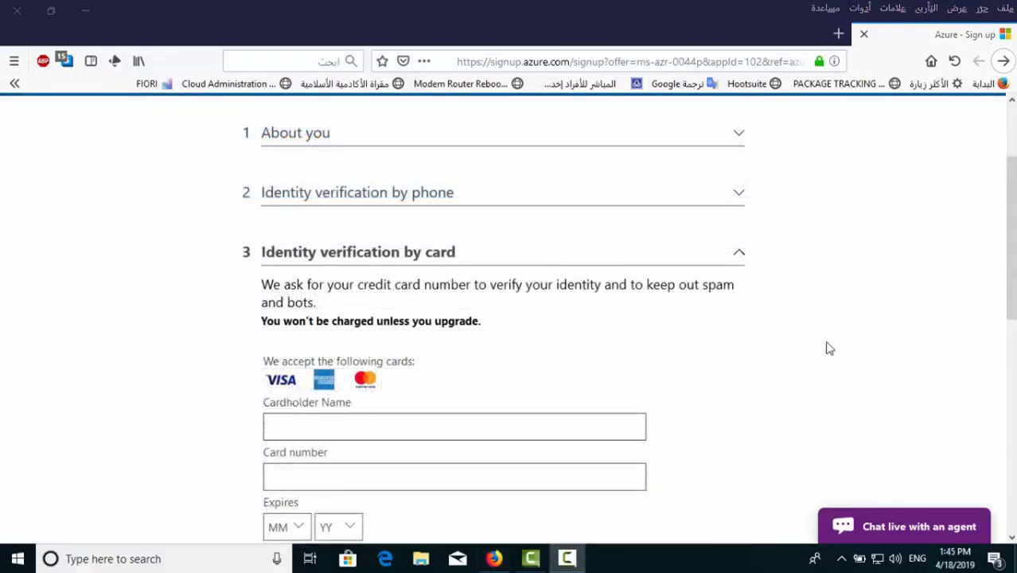
{"action": "scroll", "coordinate": [841, 339], "scroll_direction": "up", "scroll_amount": 3}
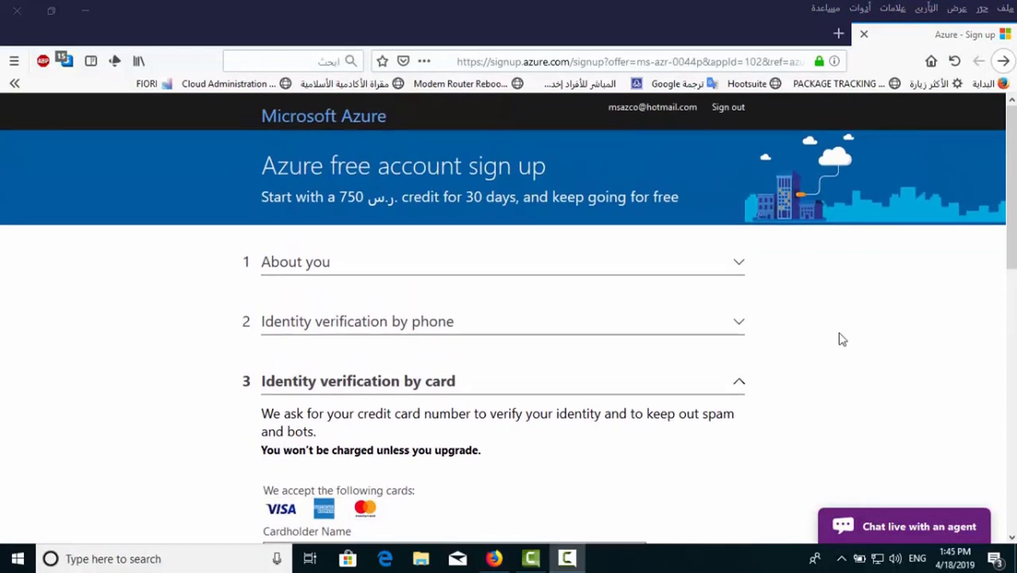
{"action": "scroll", "coordinate": [842, 339], "scroll_direction": "down", "scroll_amount": 2}
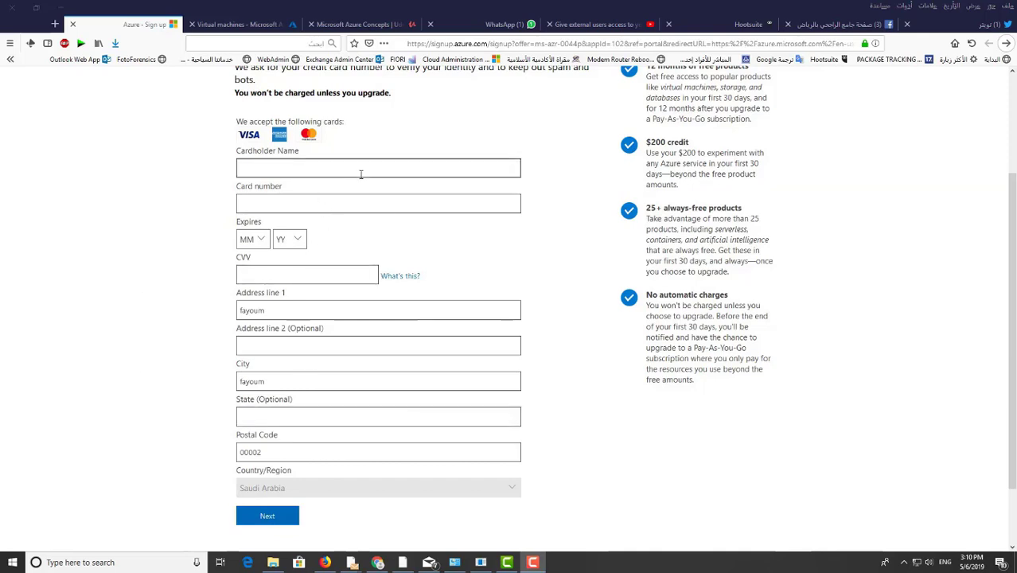
Select and delete the prefilled Address line 1 text
{"action": "scroll", "coordinate": [361, 174], "scroll_direction": "up", "scroll_amount": 1}
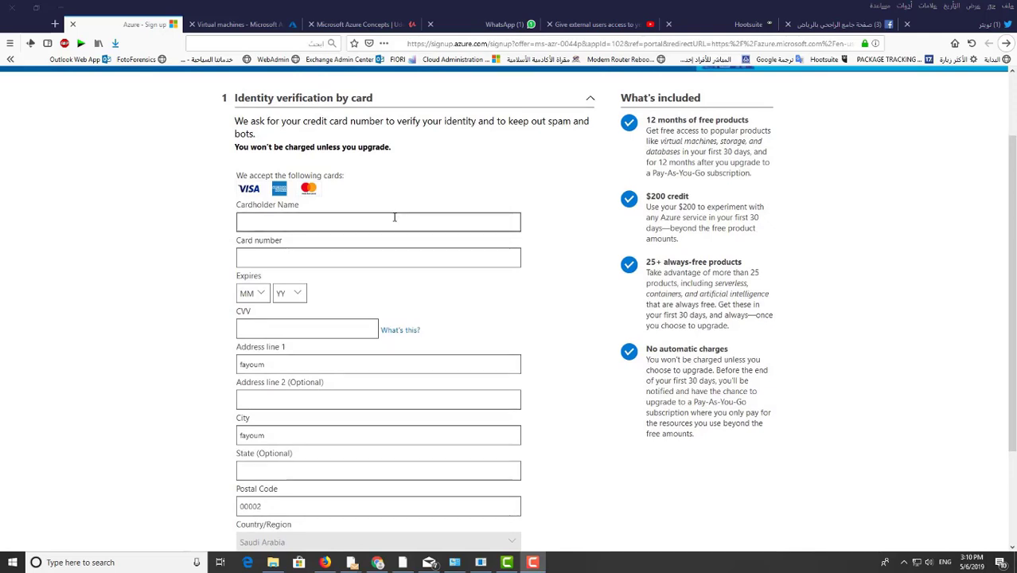
{"action": "scroll", "coordinate": [394, 216], "scroll_direction": "down", "scroll_amount": 2}
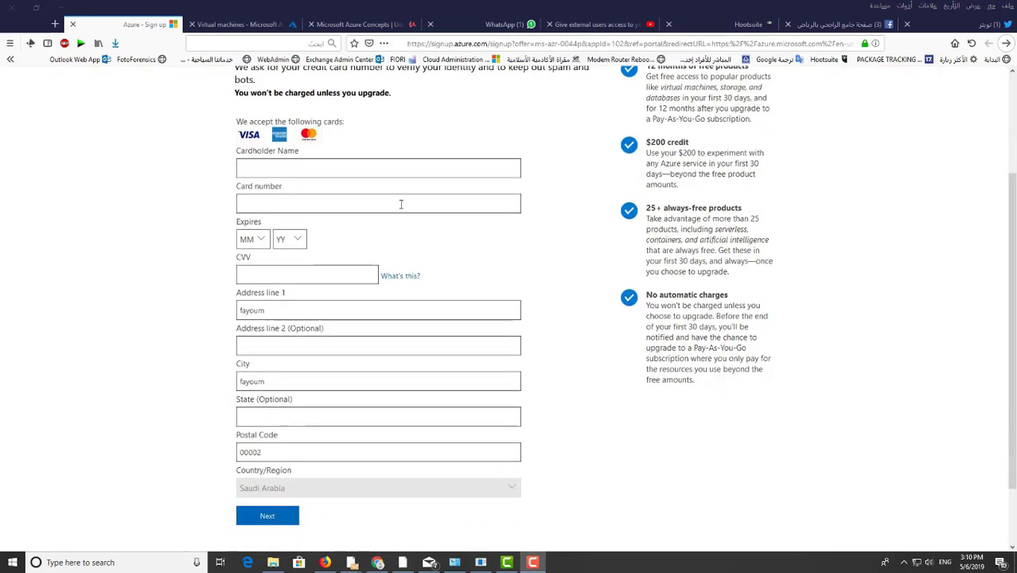
{"action": "scroll", "coordinate": [367, 171], "scroll_direction": "down", "scroll_amount": 1}
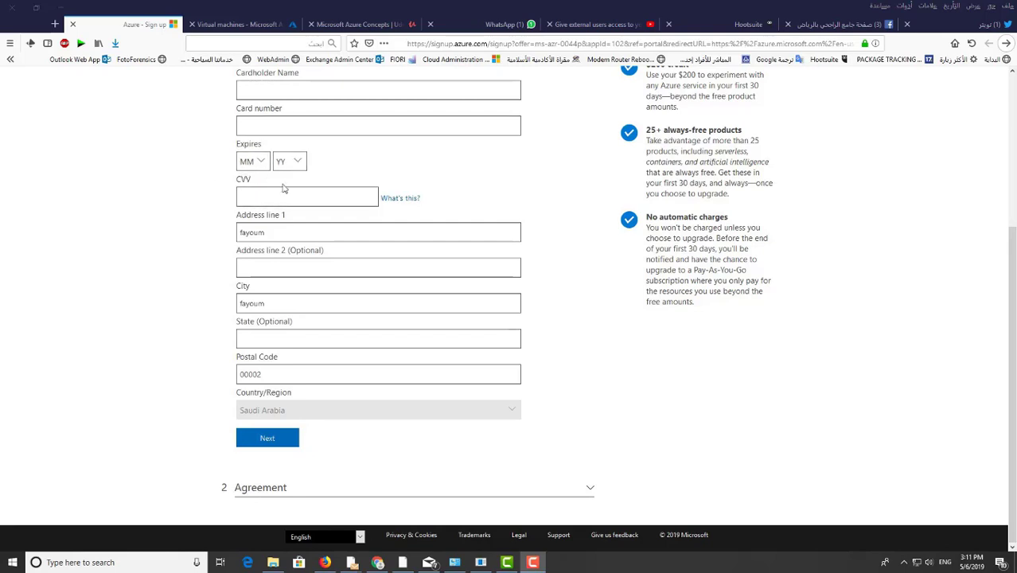
{"action": "left_click_drag", "start_coordinate": [274, 229], "coordinate": [182, 238]}
{"action": "key", "text": "BackSpace"}
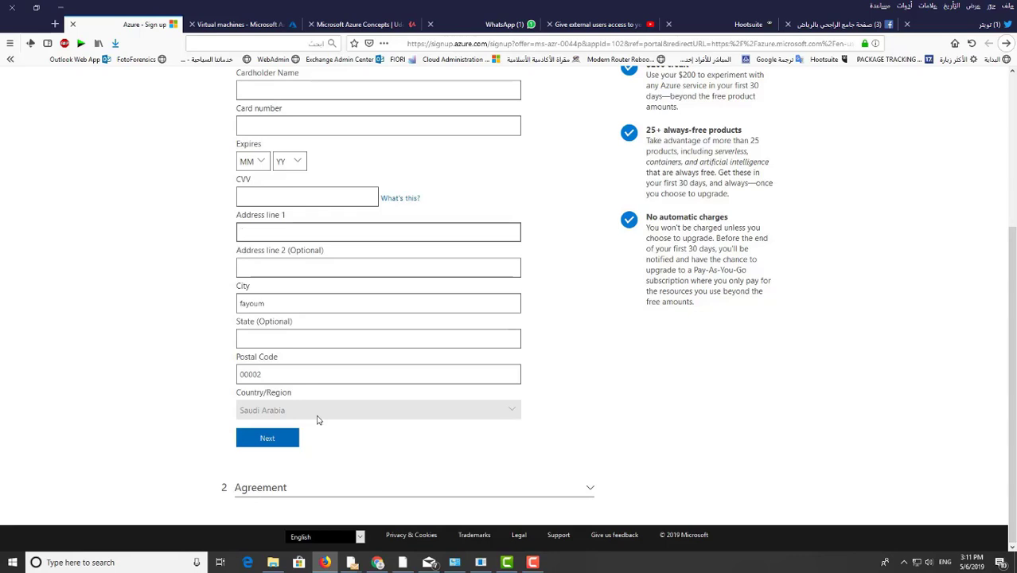
{"action": "scroll", "coordinate": [317, 420], "scroll_direction": "up", "scroll_amount": 1}
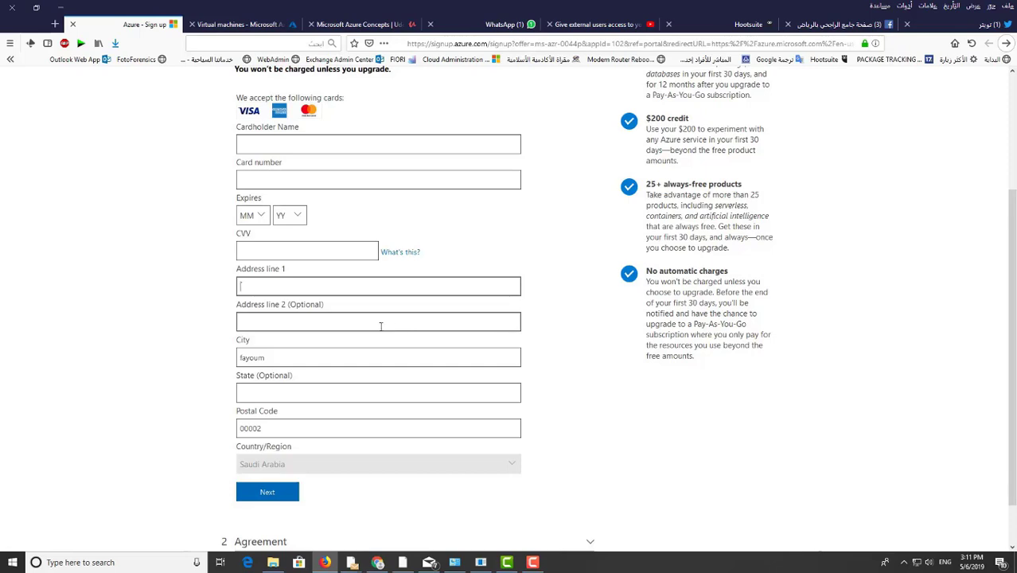
{"action": "scroll", "coordinate": [366, 239], "scroll_direction": "down", "scroll_amount": 2}
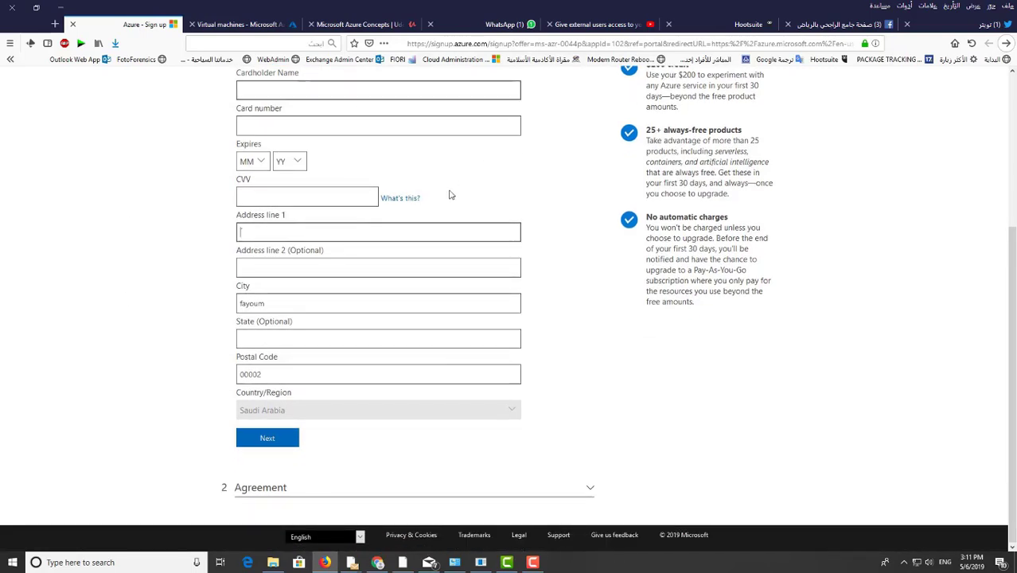